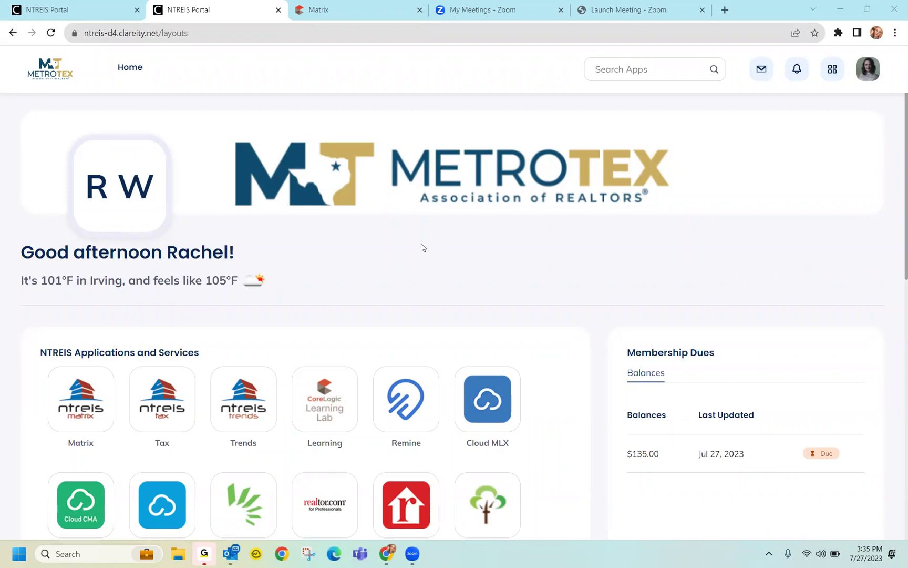
# Step: Scroll down and expand the applications grid to list all apps beside the $135.00 dues balance
pyautogui.click(436, 213)
pyautogui.click(170, 258)
pyautogui.click(142, 287)
pyautogui.scroll(-3, 594, 271)
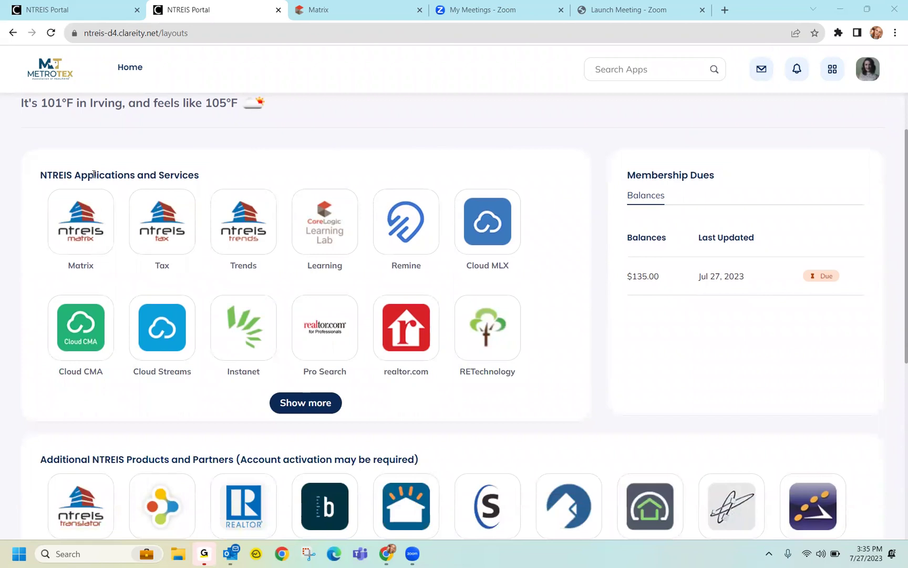
pyautogui.click(93, 175)
pyautogui.click(130, 173)
pyautogui.click(314, 404)
pyautogui.click(314, 404)
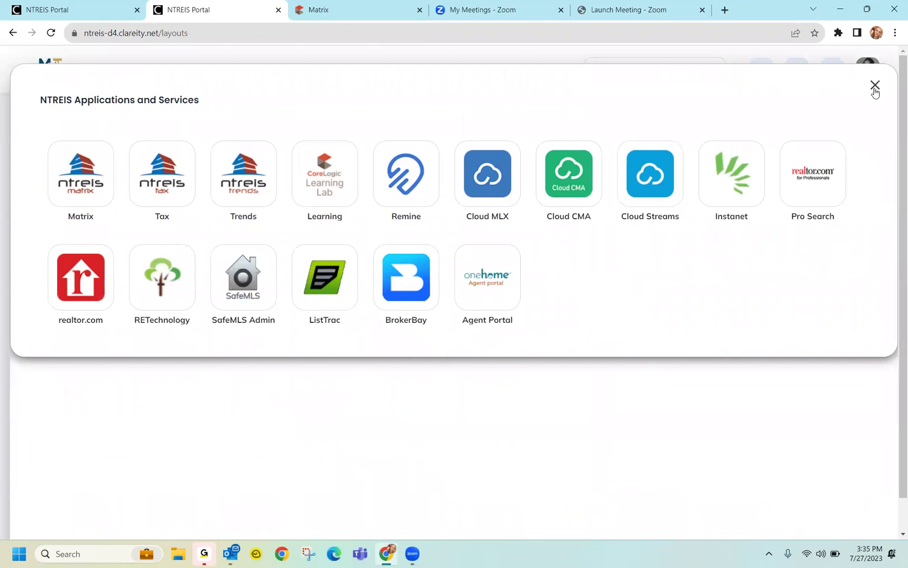
pyautogui.click(874, 87)
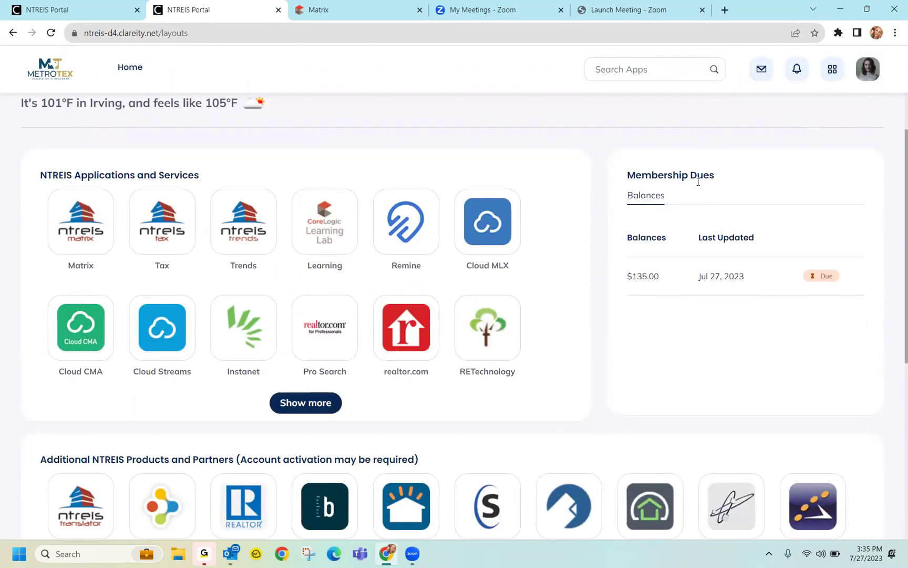
pyautogui.click(677, 287)
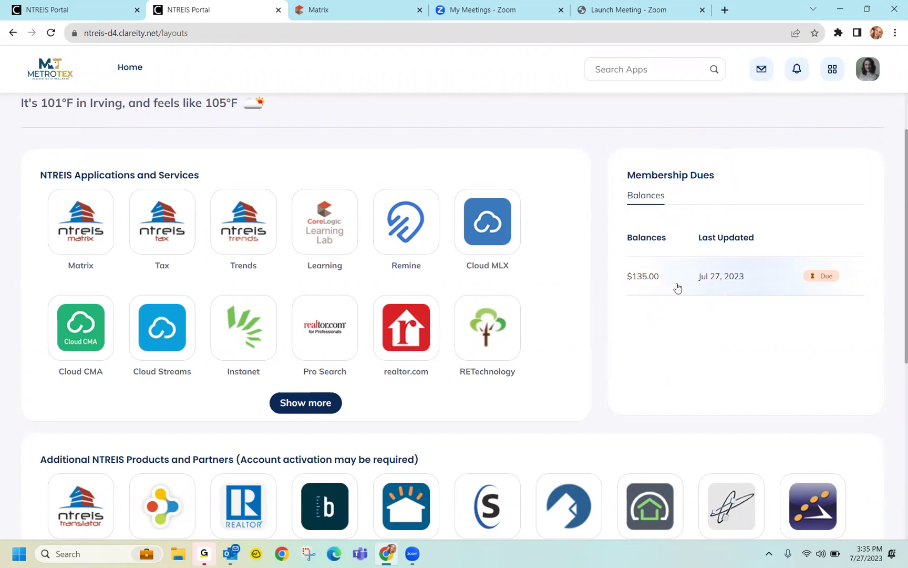
# Step: Open the $135.00 MLS Quarterly Billing invoice in Account Access, then return to the portal tab
pyautogui.click(676, 287)
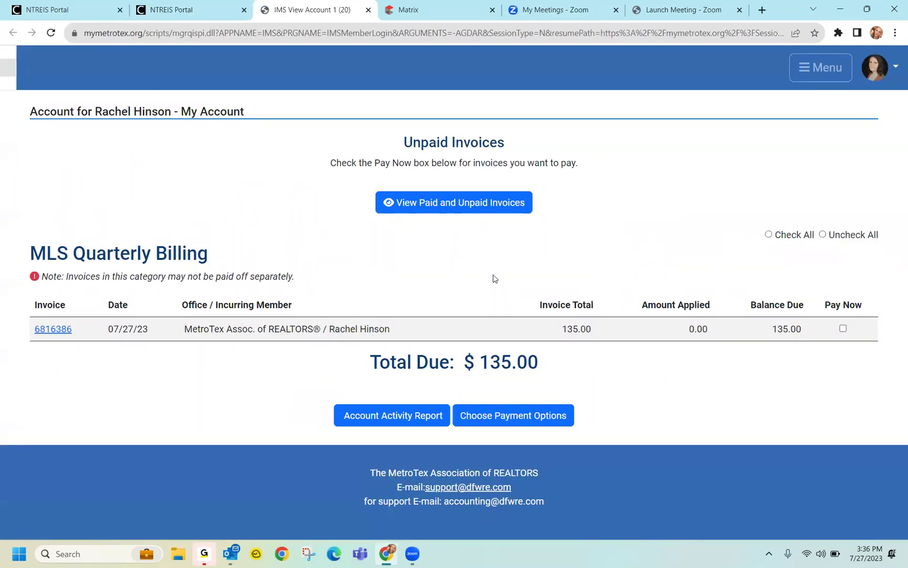
pyautogui.click(454, 211)
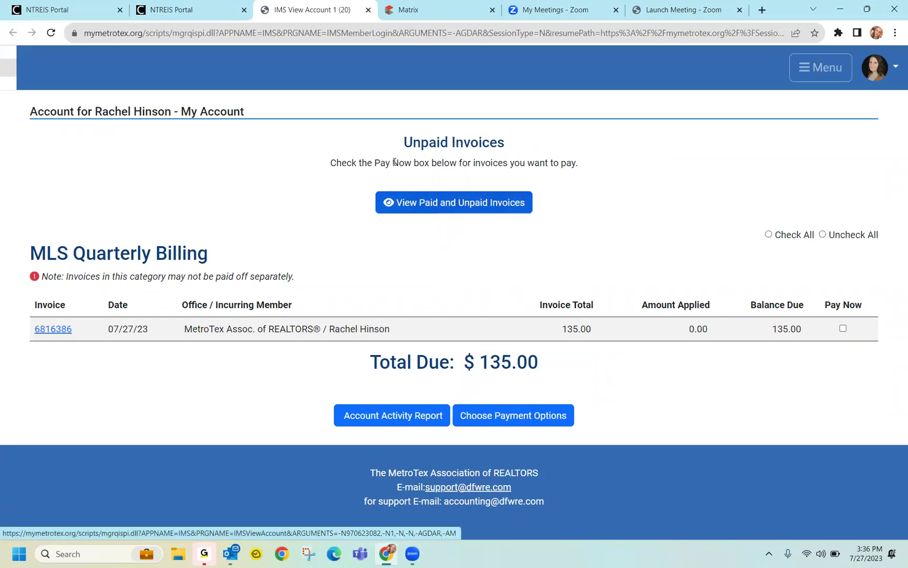
# Step: Scroll the dashboard down to Additional Products and Listing Notifications, showing 2 Open Violations
pyautogui.click(214, 16)
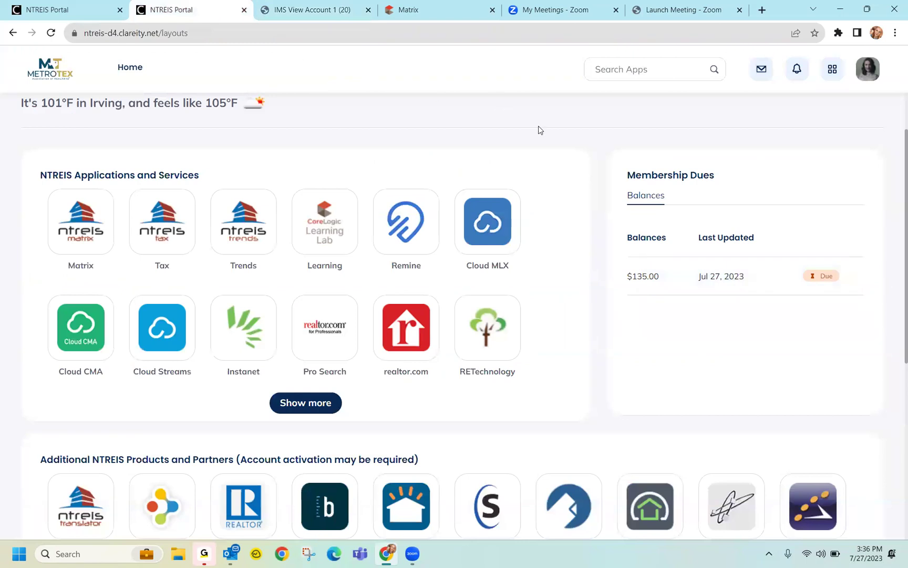
pyautogui.scroll(-5, 580, 194)
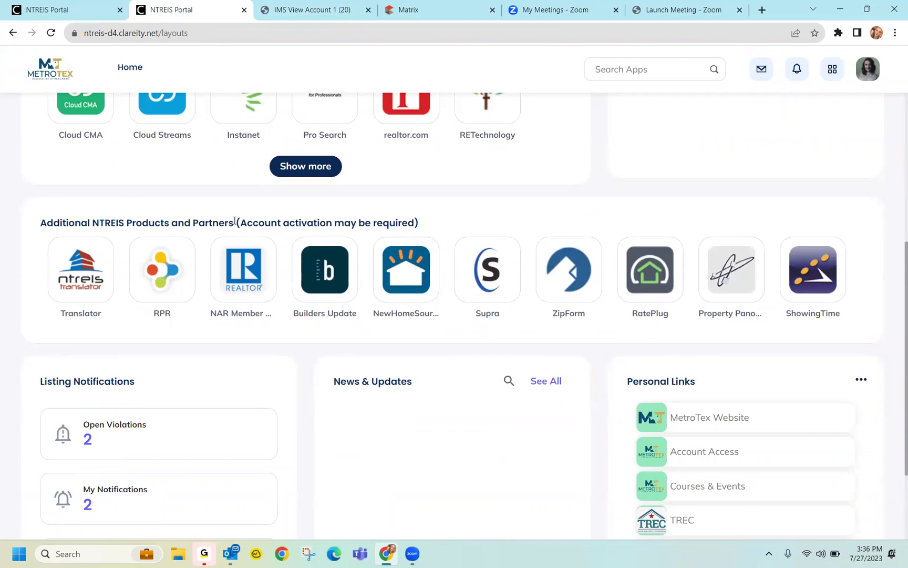
pyautogui.scroll(-3, 235, 216)
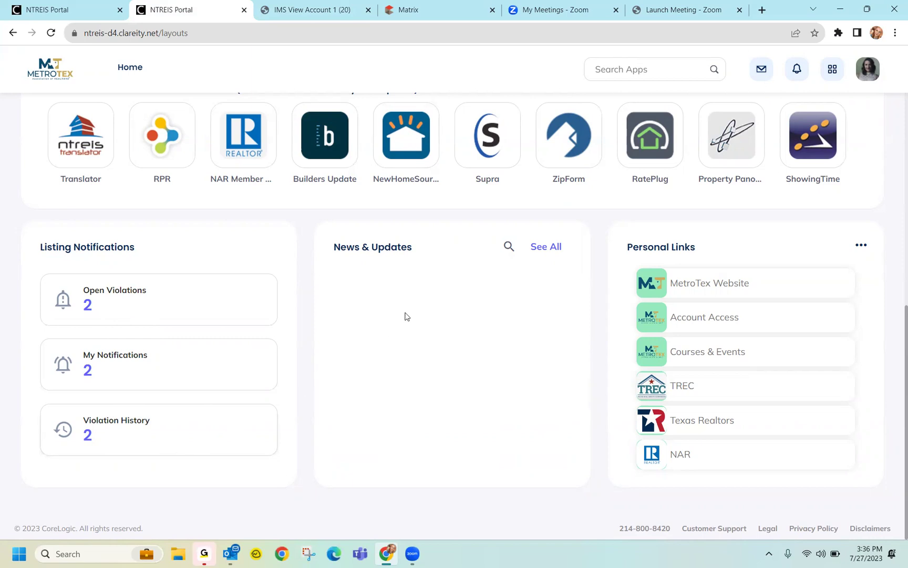
pyautogui.press('ctrl')
pyautogui.press('ctrl')
pyautogui.press('ctrl')
pyautogui.press('ctrl')
pyautogui.press('ctrl')
# Step: Scroll back to the top and open the empty Message Inbox
pyautogui.scroll(3, 862, 365)
pyautogui.scroll(6, 862, 365)
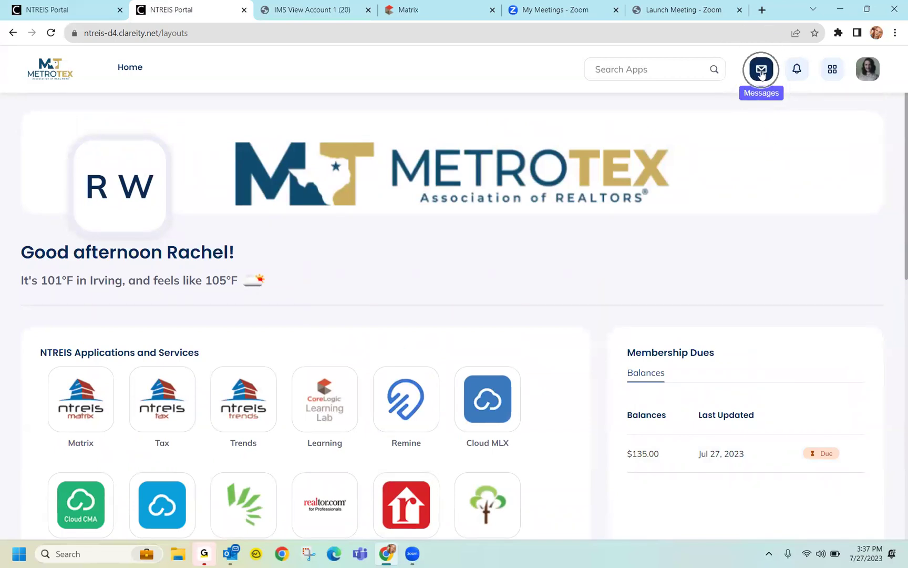
pyautogui.click(761, 72)
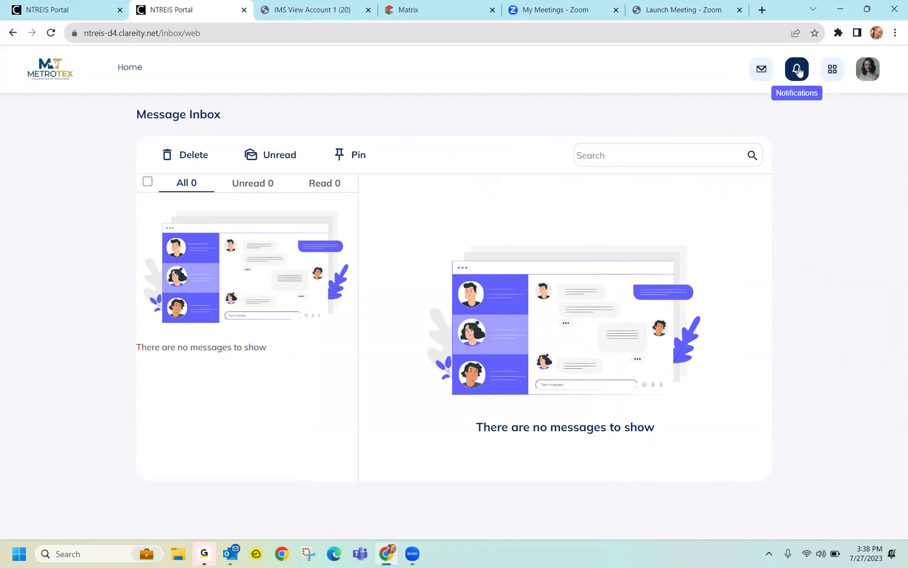
# Step: Check and close the notifications list, then bring up the User Tools menu
pyautogui.click(797, 71)
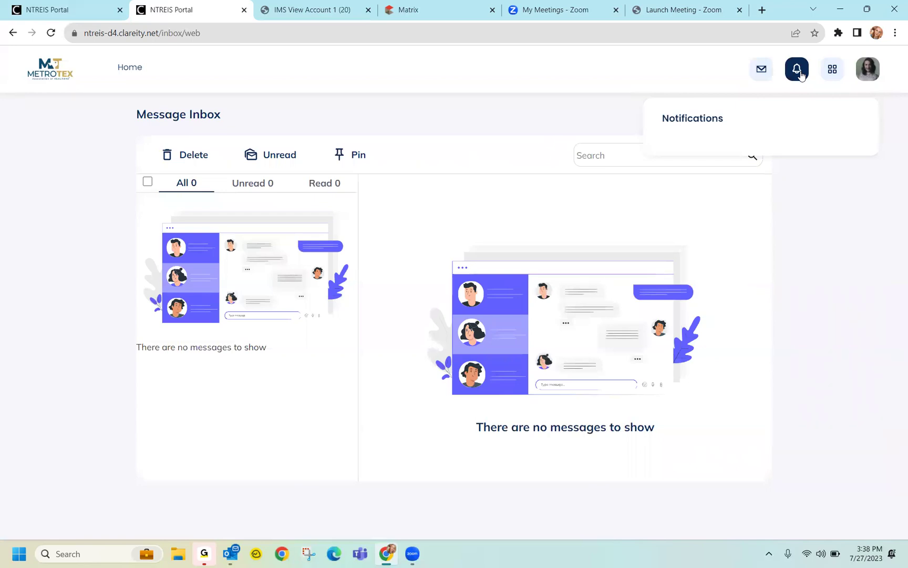
pyautogui.click(801, 75)
pyautogui.click(867, 78)
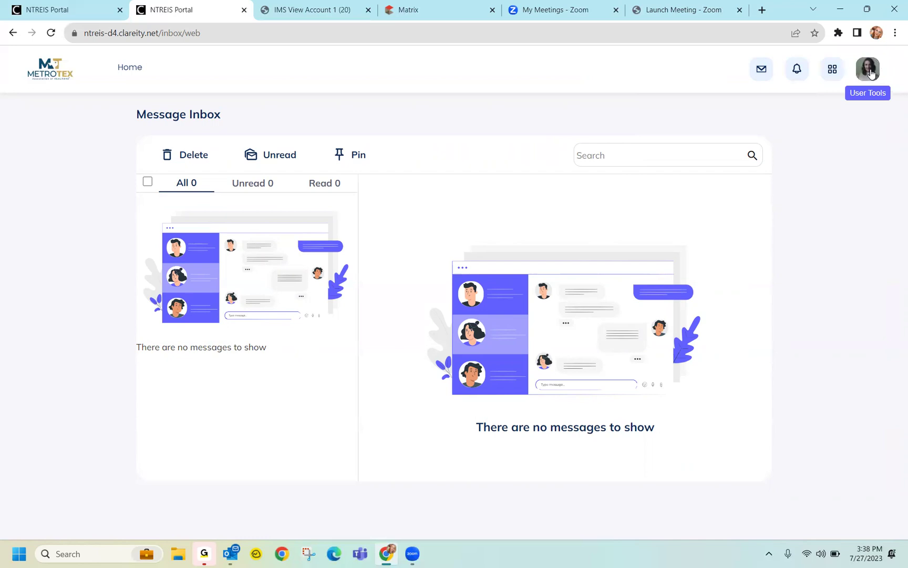
pyautogui.click(870, 71)
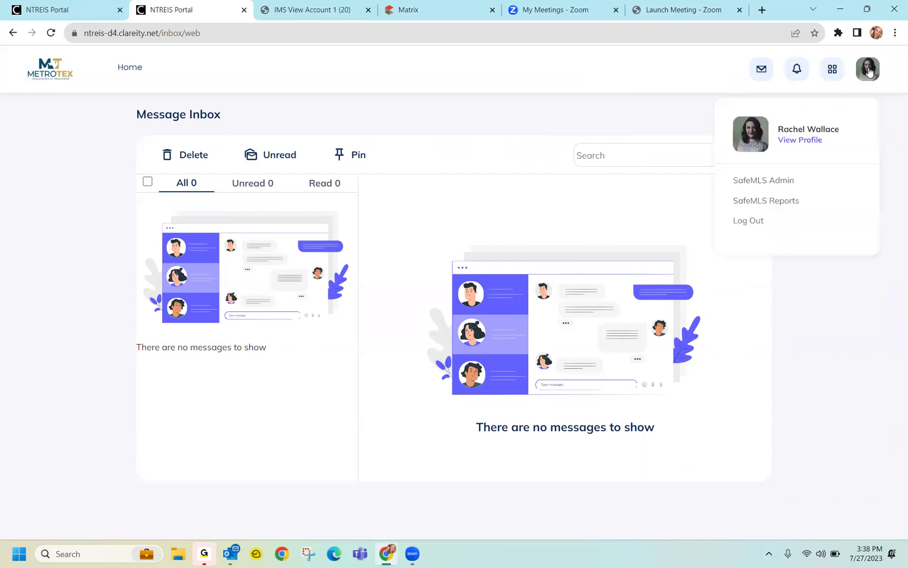
# Step: Open View Profile and toggle the User Preferences switches, turning Dark Mode On
pyautogui.click(808, 142)
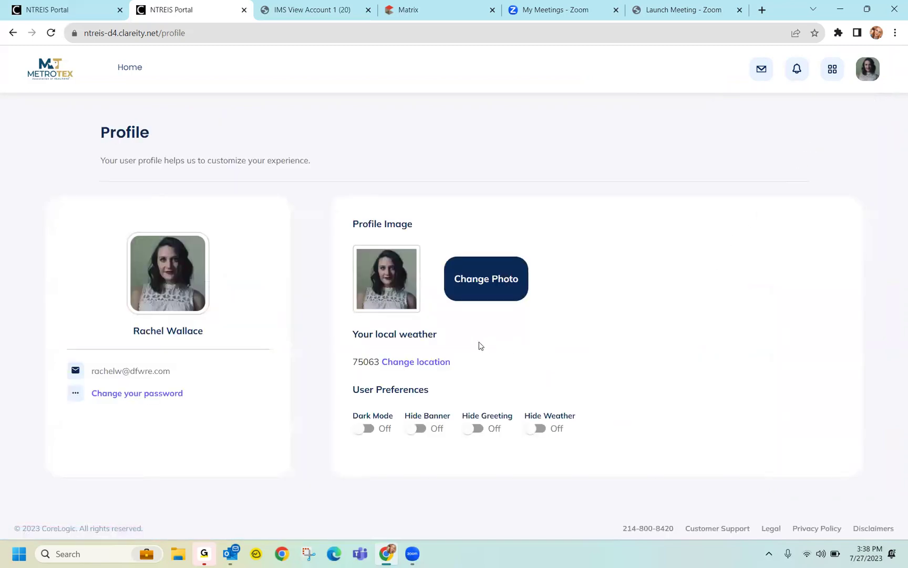
pyautogui.click(493, 282)
pyautogui.click(400, 277)
pyautogui.click(365, 364)
pyautogui.click(365, 364)
pyautogui.click(365, 364)
pyautogui.click(355, 363)
pyautogui.click(355, 362)
pyautogui.press('Tab')
pyautogui.press('space')
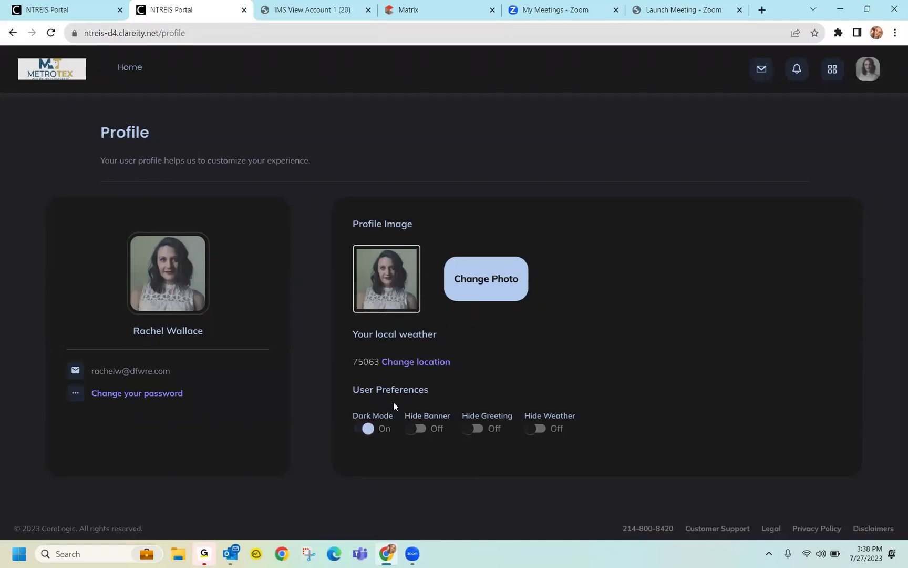
pyautogui.press('space')
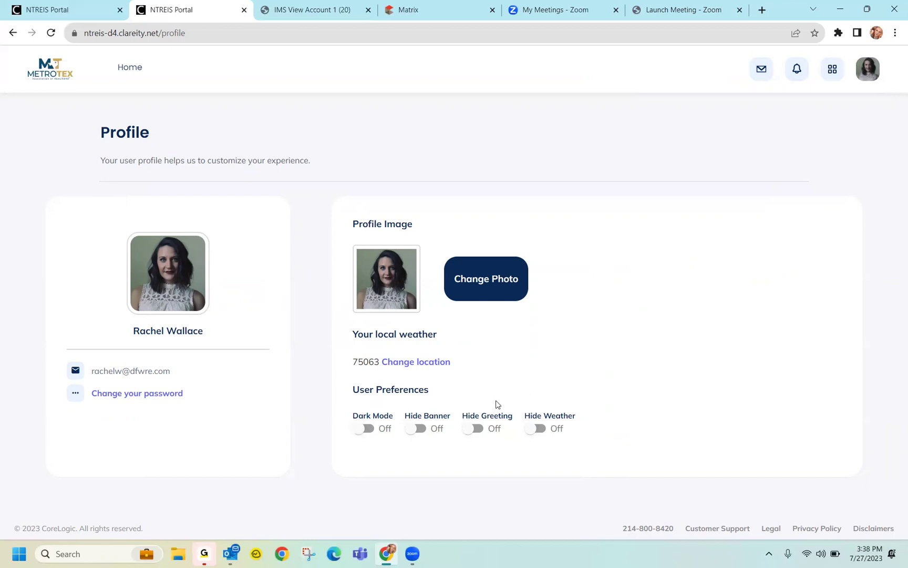
pyautogui.click(166, 271)
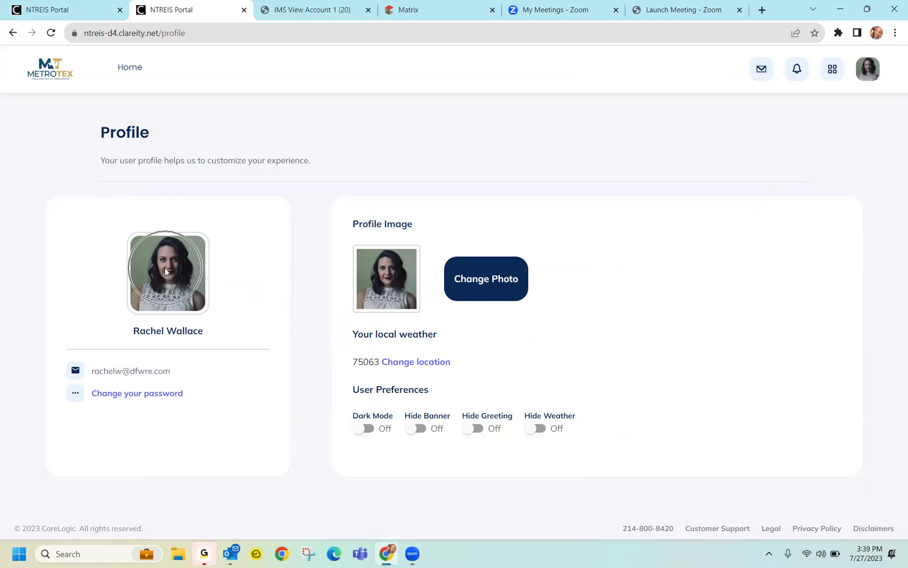
pyautogui.click(136, 371)
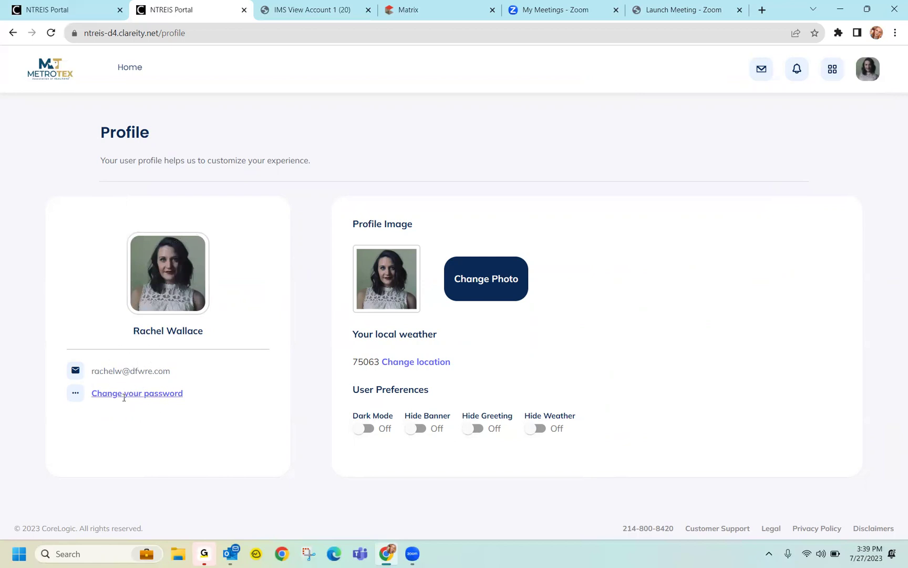
pyautogui.click(124, 398)
# Step: Return to the Home dashboard, launch Matrix in a new tab, and switch back to the portal
pyautogui.click(130, 68)
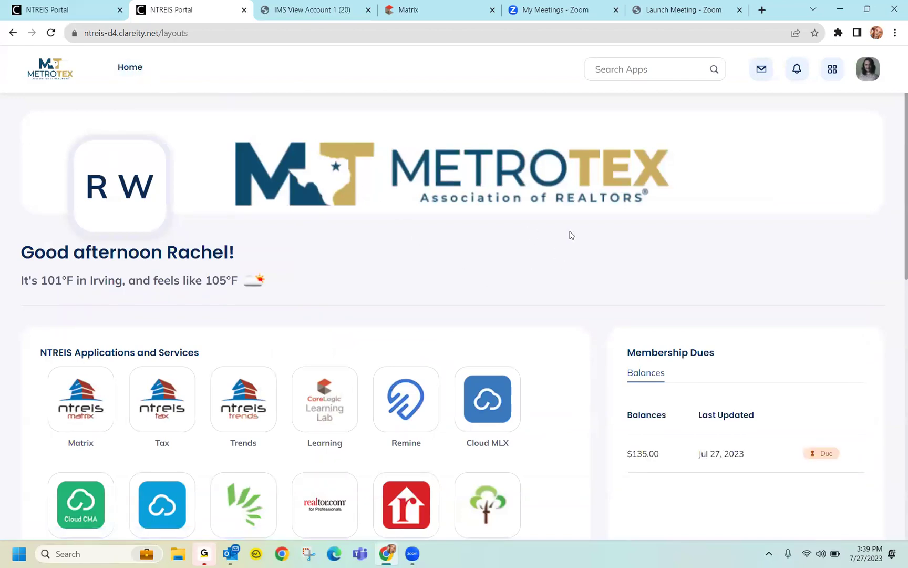
pyautogui.scroll(-1, 571, 235)
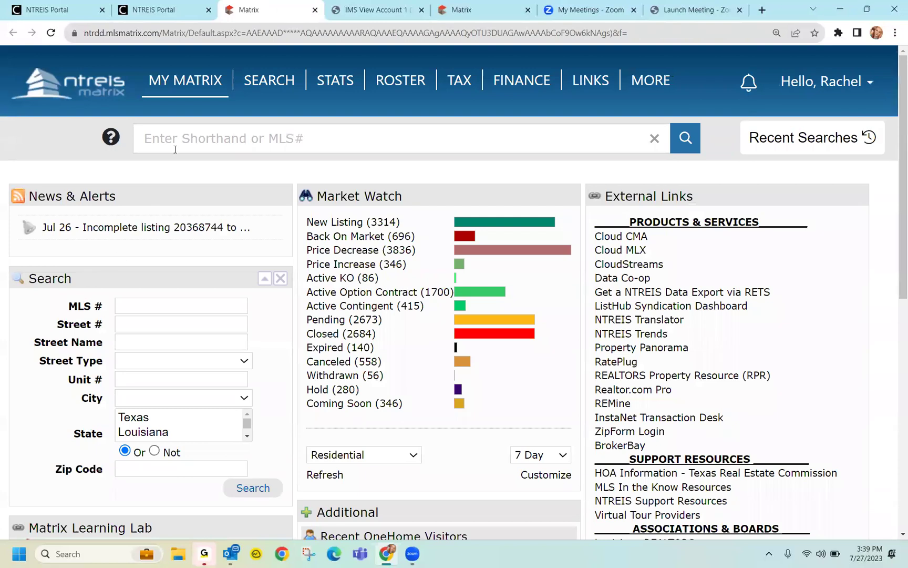
pyautogui.click(170, 14)
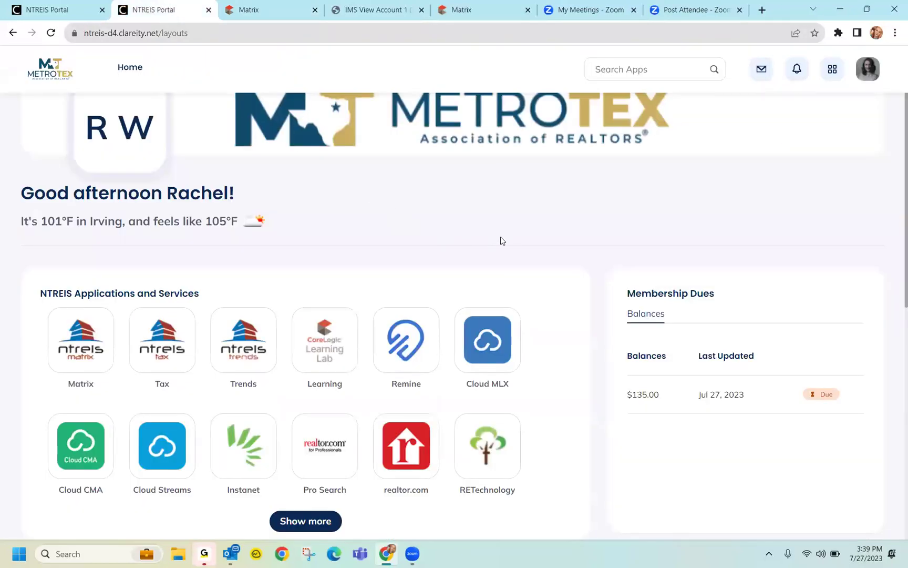